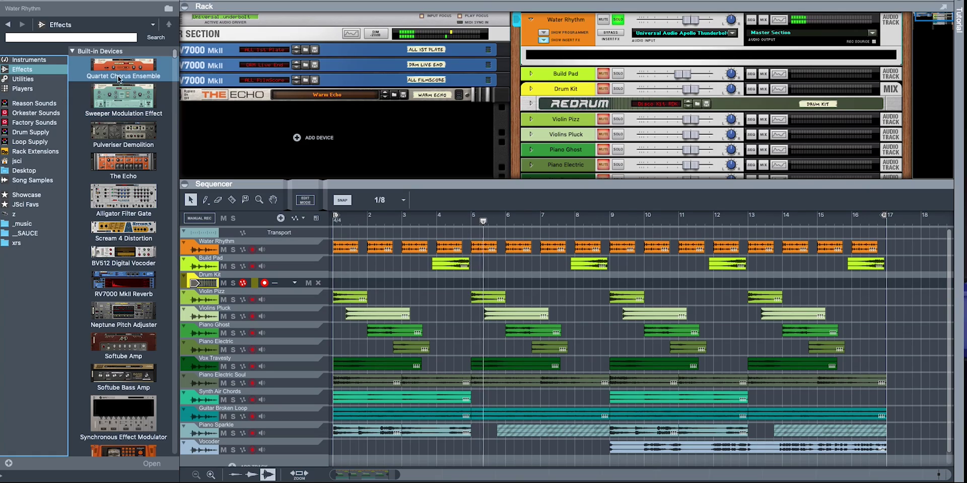
- Add a Sweeper Modulation Effect to the Water Rhythm track and enlarge the rack to show it
{"action": "left_click_drag", "start_coordinate": [123, 96], "coordinate": [574, 54]}
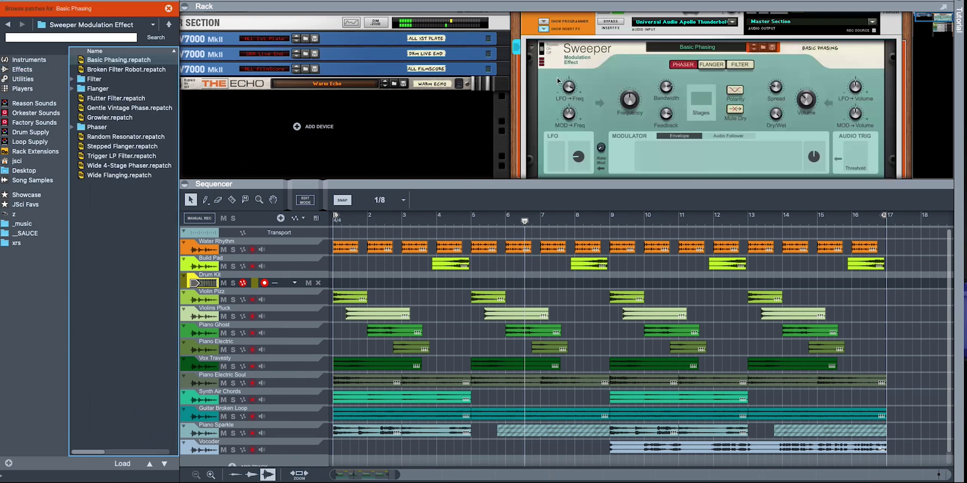
{"action": "left_click_drag", "start_coordinate": [200, 182], "coordinate": [224, 247]}
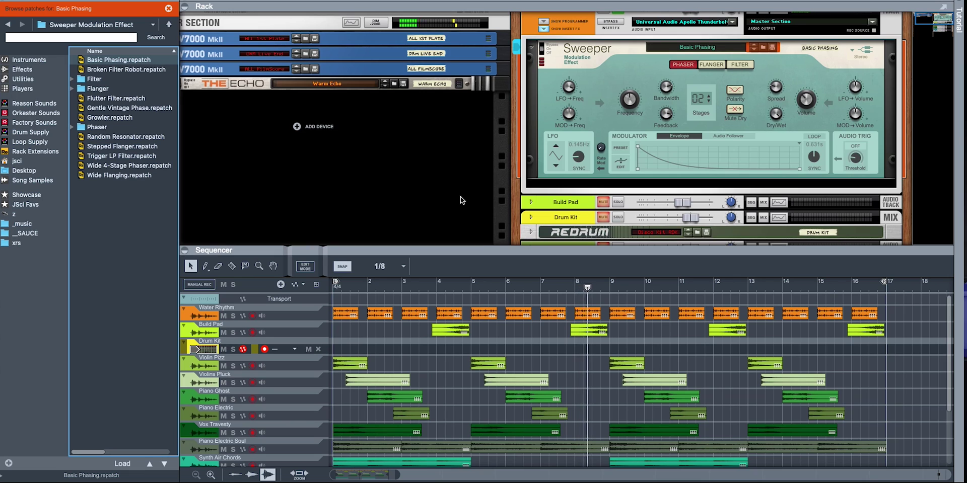
{"action": "scroll", "coordinate": [461, 200], "scroll_direction": "up", "scroll_amount": 1}
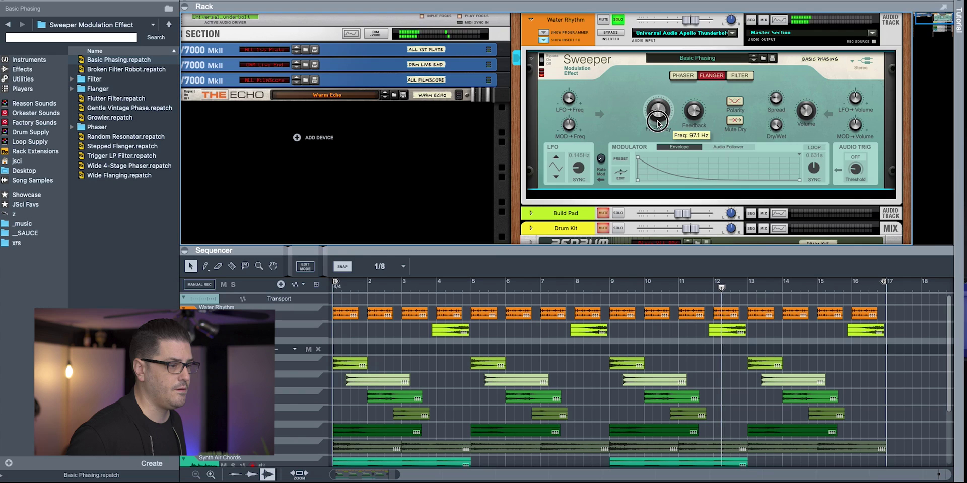
- Set the flanger frequency to about 106.7 Hz and turn feedback down to 2.6 %
{"action": "left_click_drag", "start_coordinate": [657, 123], "coordinate": [657, 125]}
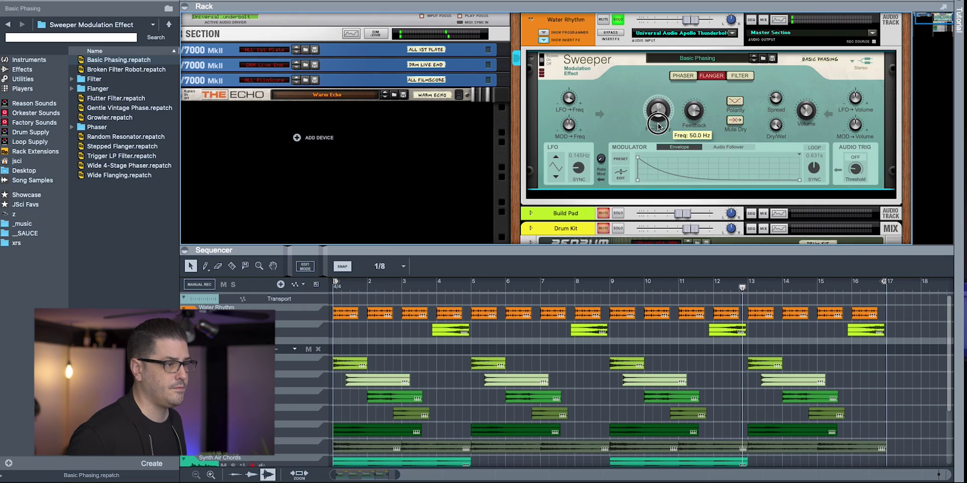
{"action": "left_click_drag", "start_coordinate": [658, 125], "coordinate": [649, 107]}
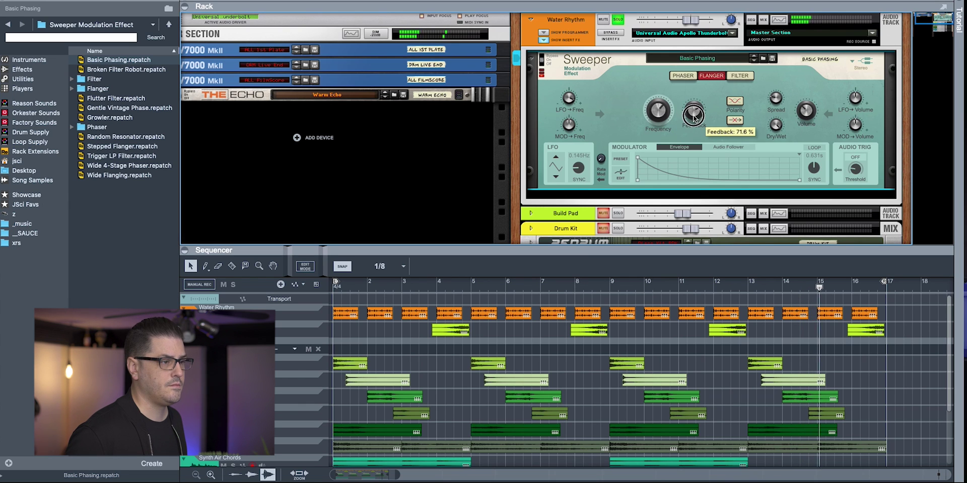
{"action": "mouse_move", "coordinate": [693, 120]}
{"action": "left_mouse_down"}
{"action": "mouse_move", "coordinate": [697, 141]}
{"action": "mouse_move", "coordinate": [691, 127]}
{"action": "left_mouse_up"}
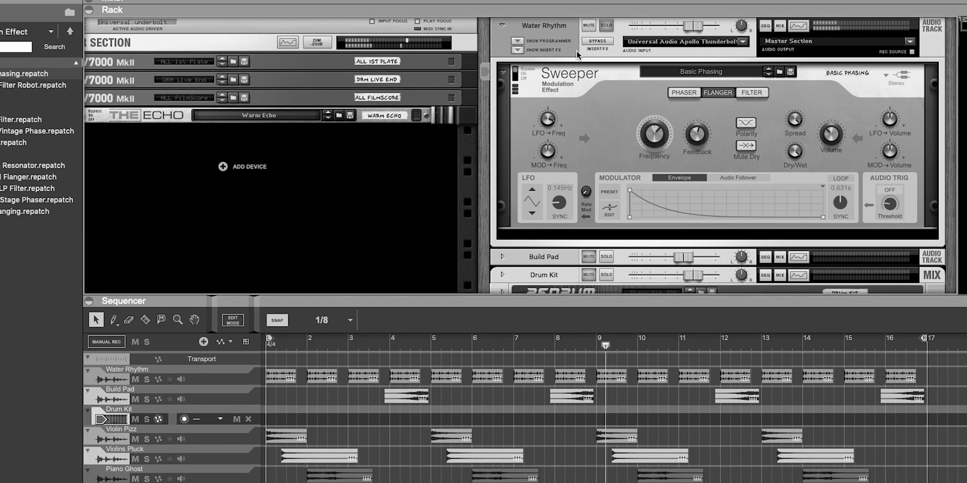
- Bypass the Sweeper to hear the dry signal, then switch it back on
{"action": "left_click", "coordinate": [515, 70]}
{"action": "left_click", "coordinate": [515, 76]}
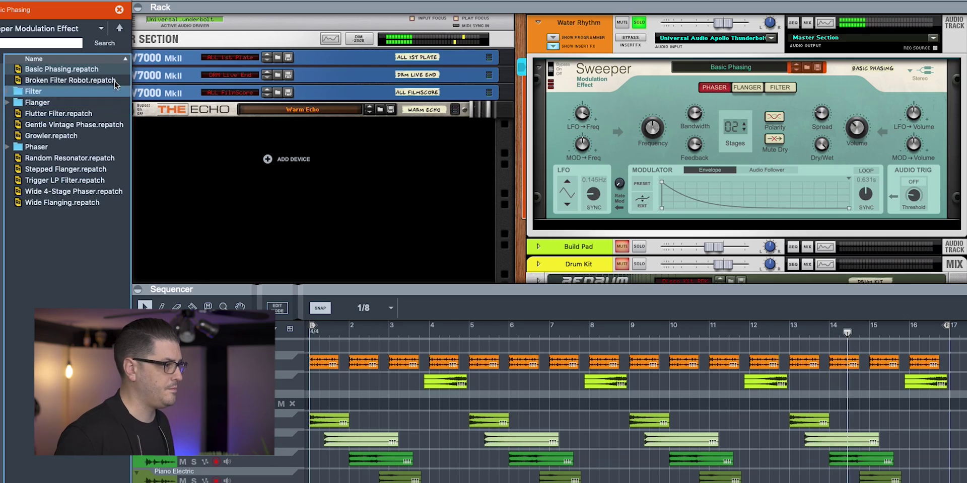
- Audition the Broken Filter Robot, Flutter Filter, Gentle Vintage Phase and Growler patches on the Sweeper
{"action": "left_click", "coordinate": [52, 81]}
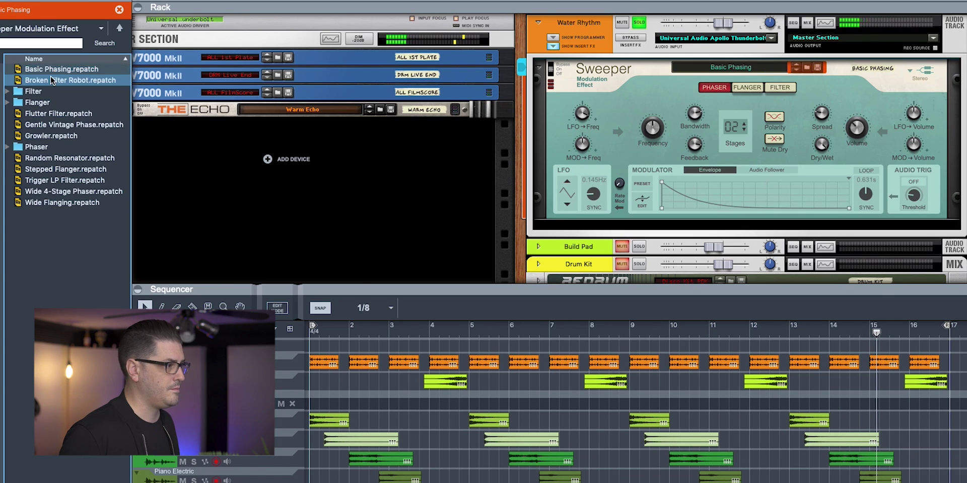
{"action": "double_click", "coordinate": [47, 81]}
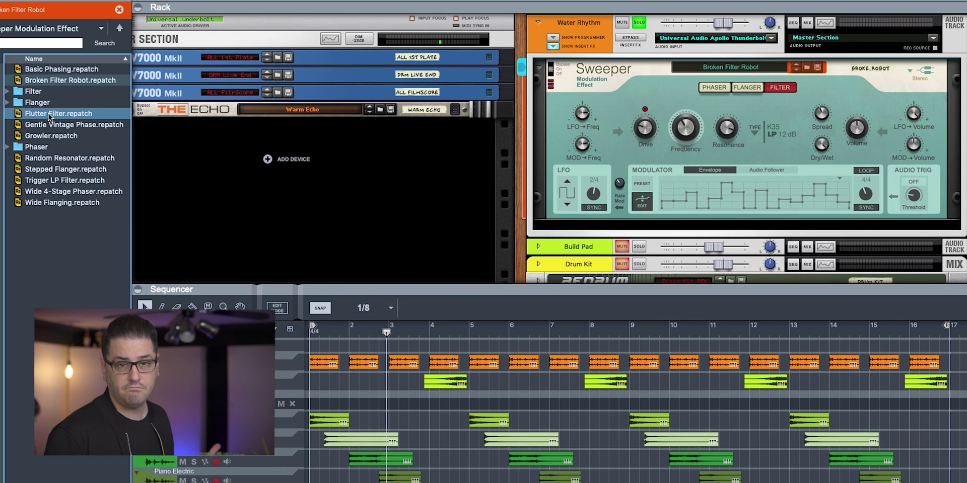
{"action": "left_click", "coordinate": [49, 115]}
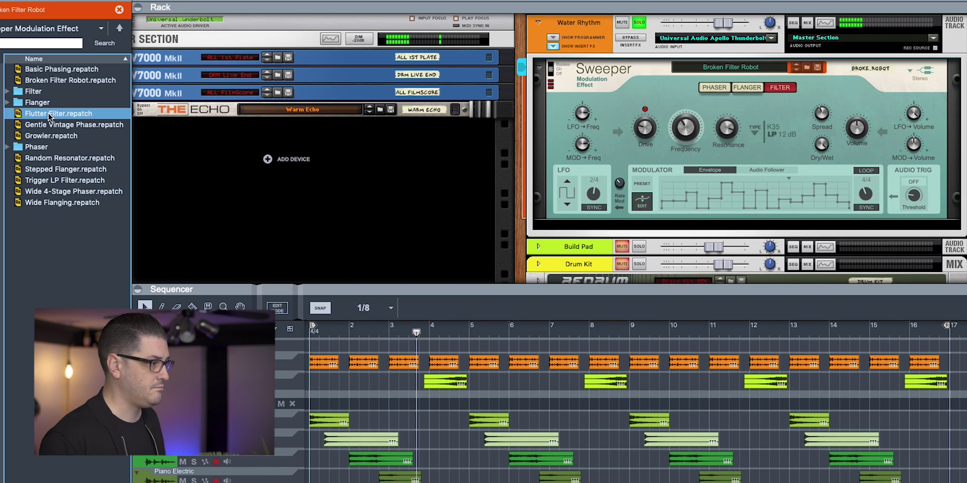
{"action": "left_click", "coordinate": [47, 125]}
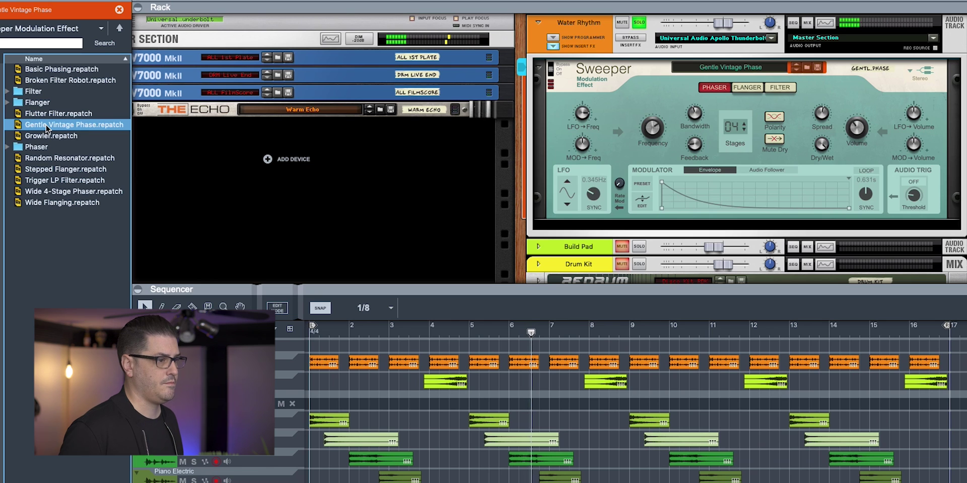
{"action": "left_click", "coordinate": [46, 137]}
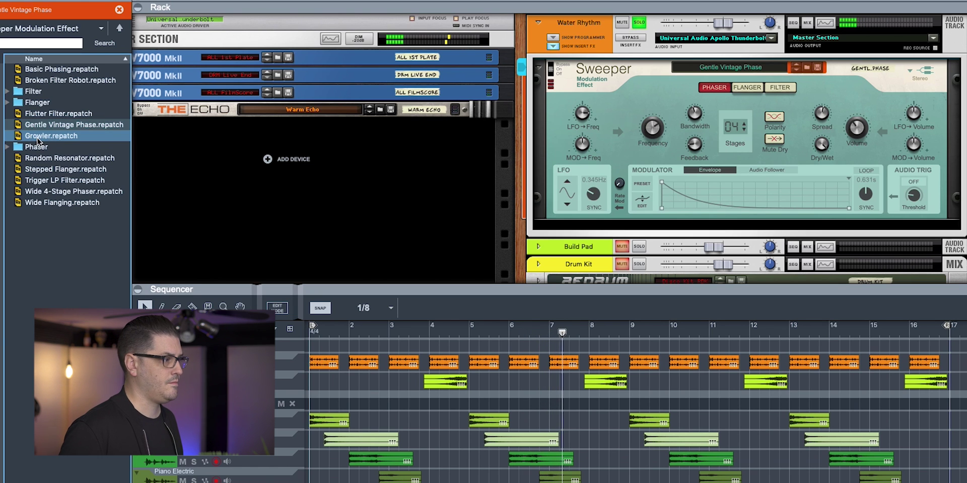
{"action": "left_click", "coordinate": [38, 141]}
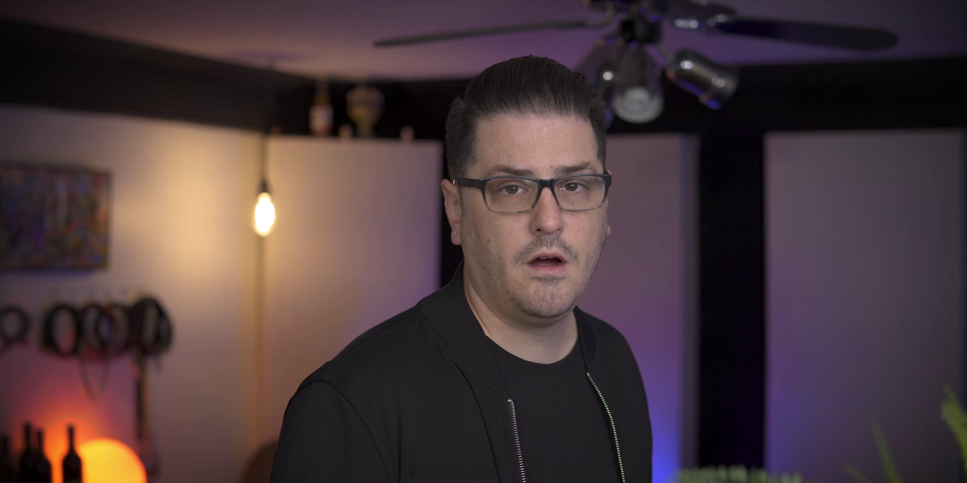
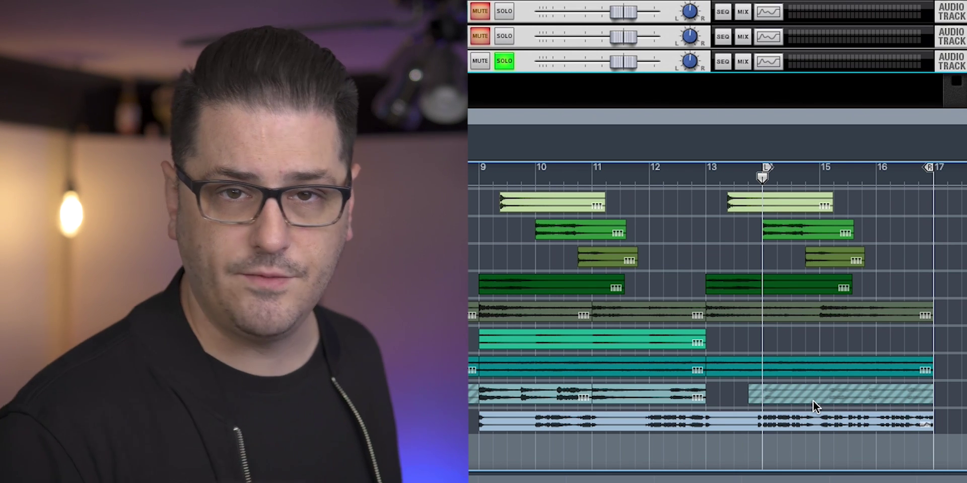
- Start song playback and scroll the rack toward the Vocoder track's Quartet Chorus Ensemble
{"action": "key", "text": "space"}
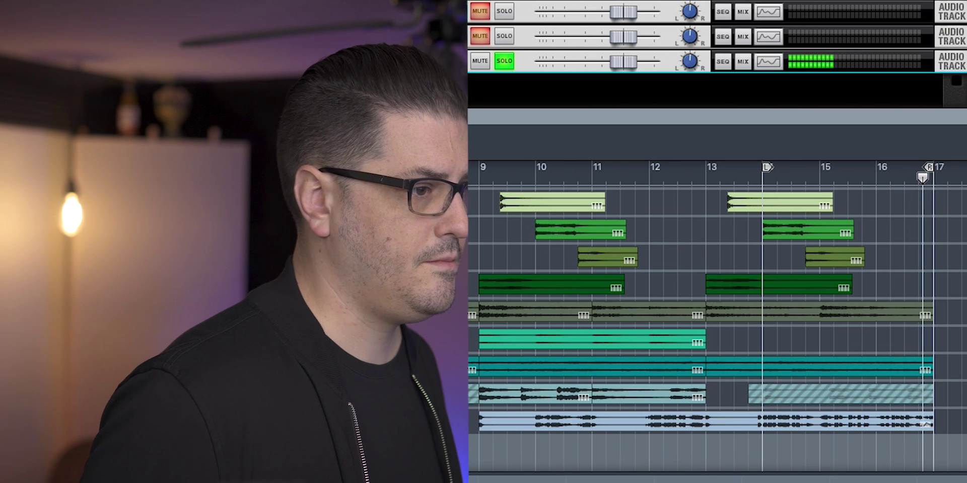
{"action": "scroll", "coordinate": [714, 53], "scroll_direction": "down", "scroll_amount": 5}
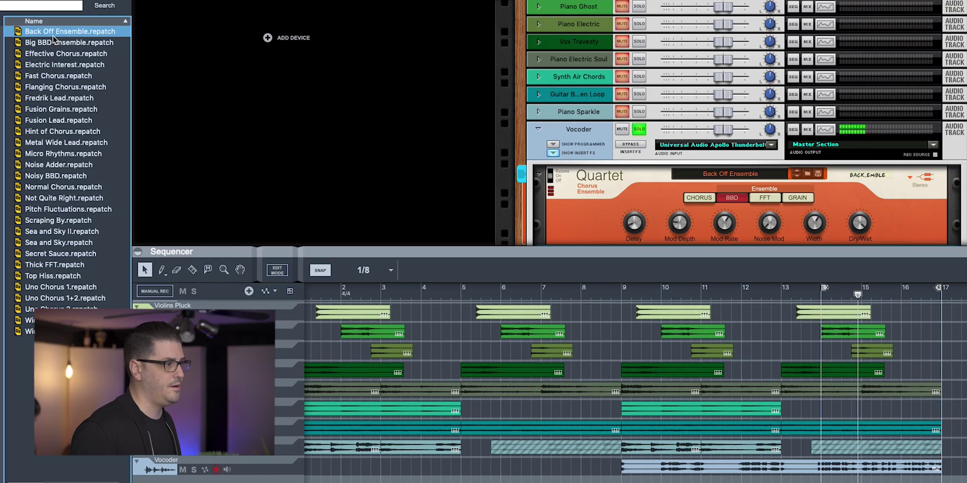
{"action": "left_click", "coordinate": [54, 42]}
- Step the Quartet through Big BBD Ensemble and Effective Chorus to the Electric Interest patch
{"action": "left_click", "coordinate": [54, 31]}
{"action": "left_click", "coordinate": [564, 137]}
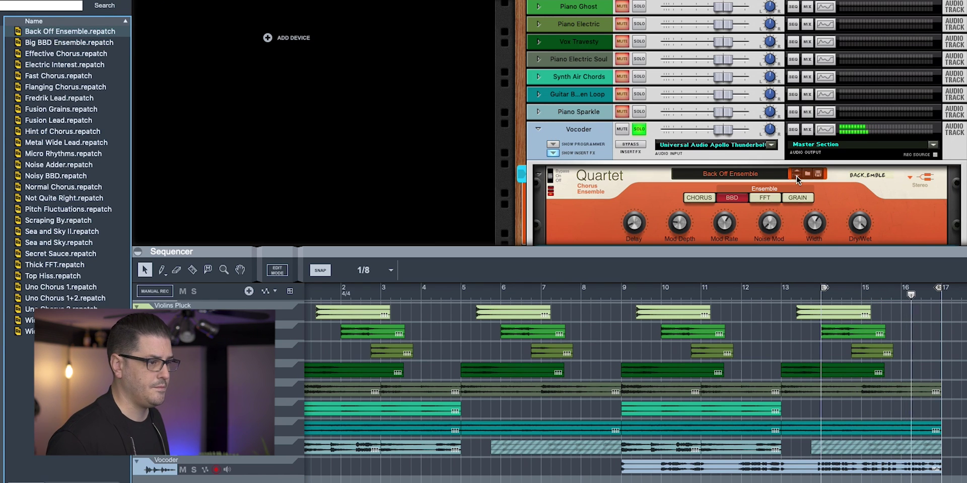
{"action": "left_click", "coordinate": [797, 176]}
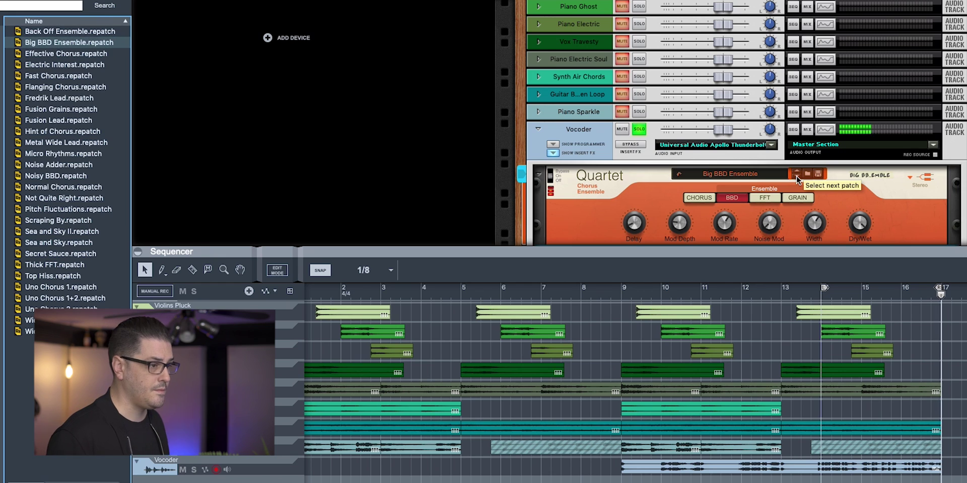
{"action": "left_click", "coordinate": [796, 177]}
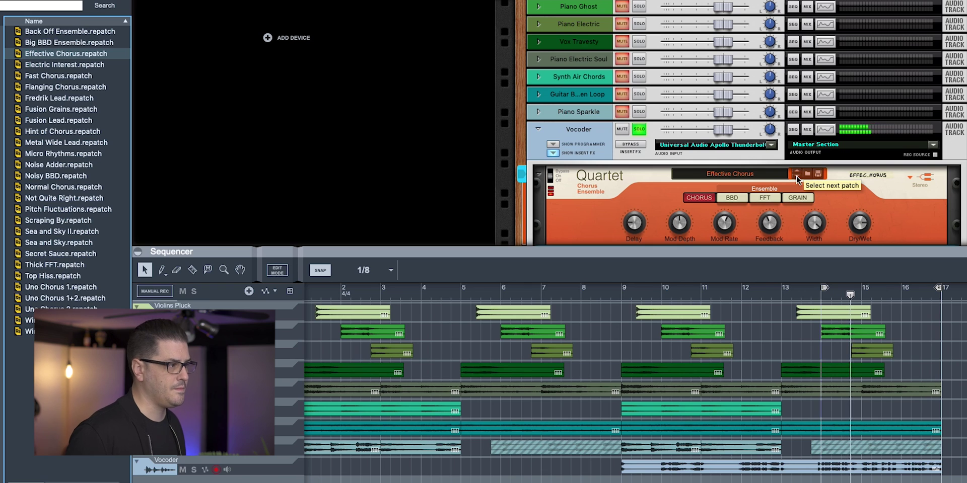
{"action": "left_click", "coordinate": [796, 179]}
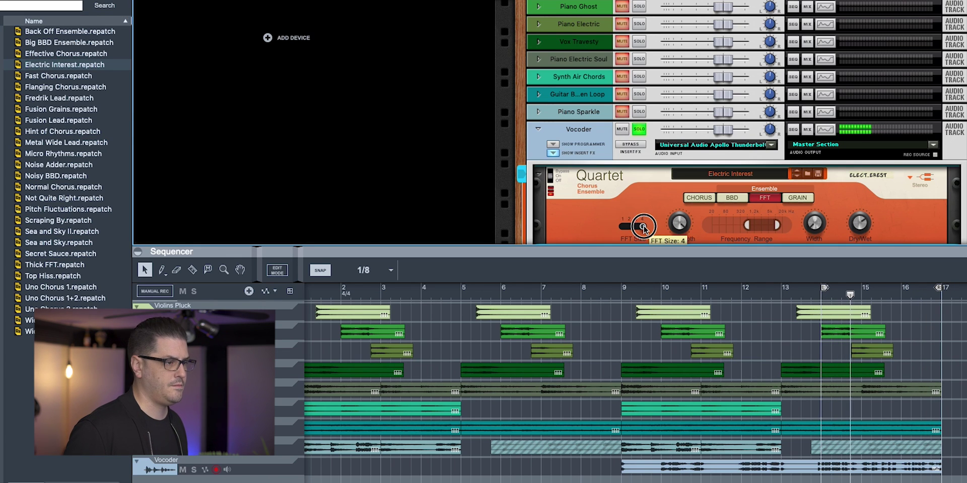
- Narrow Electric Interest's frequency range from both ends, then load the Fast Chorus patch
{"action": "mouse_move", "coordinate": [746, 226]}
{"action": "left_mouse_down"}
{"action": "mouse_move", "coordinate": [763, 228]}
{"action": "mouse_move", "coordinate": [714, 225]}
{"action": "mouse_move", "coordinate": [767, 226]}
{"action": "mouse_move", "coordinate": [756, 226]}
{"action": "left_mouse_up"}
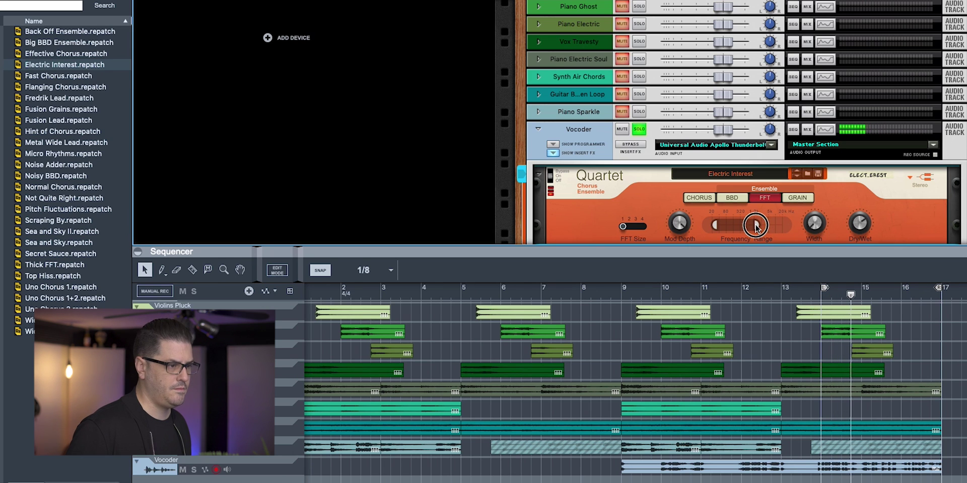
{"action": "left_click", "coordinate": [109, 77]}
{"action": "left_click", "coordinate": [797, 176]}
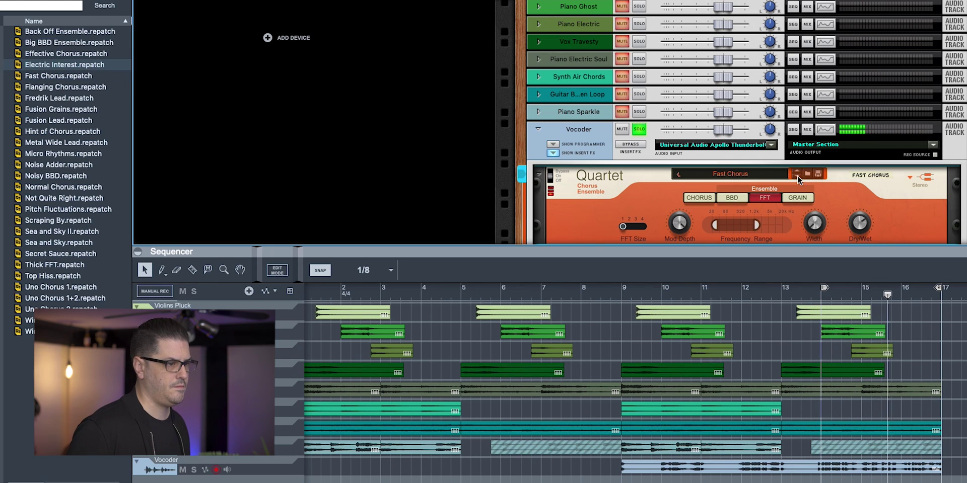
- Audition Flanging Chorus and Fredrik Lead, stopping on the Fusion Grains patch
{"action": "left_click", "coordinate": [53, 89]}
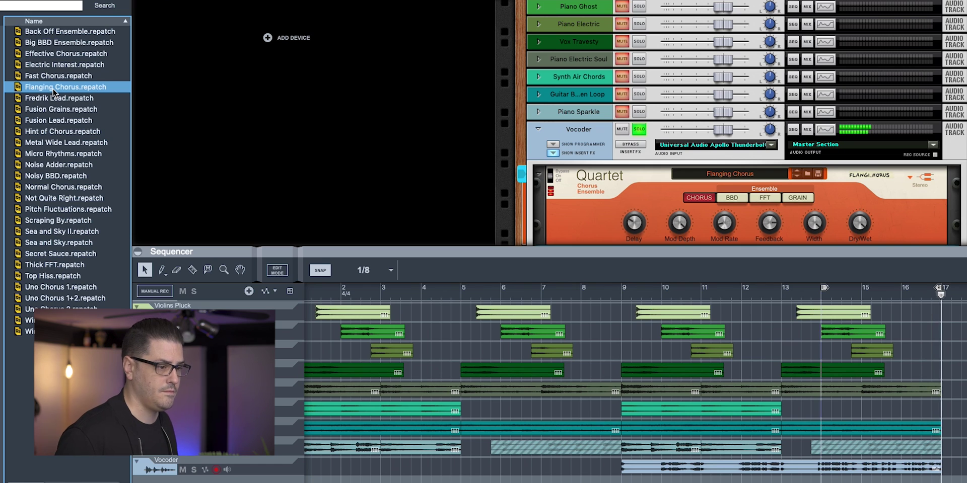
{"action": "key", "text": "Down"}
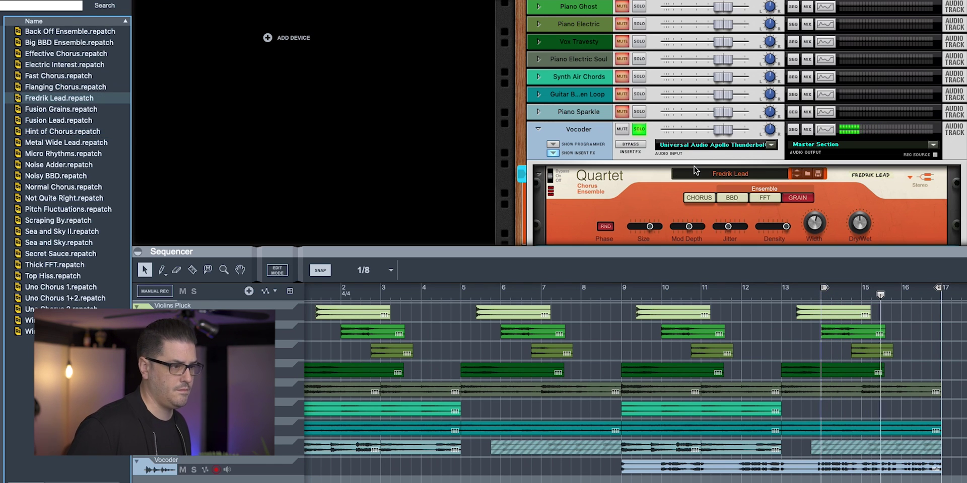
{"action": "key", "text": "Down"}
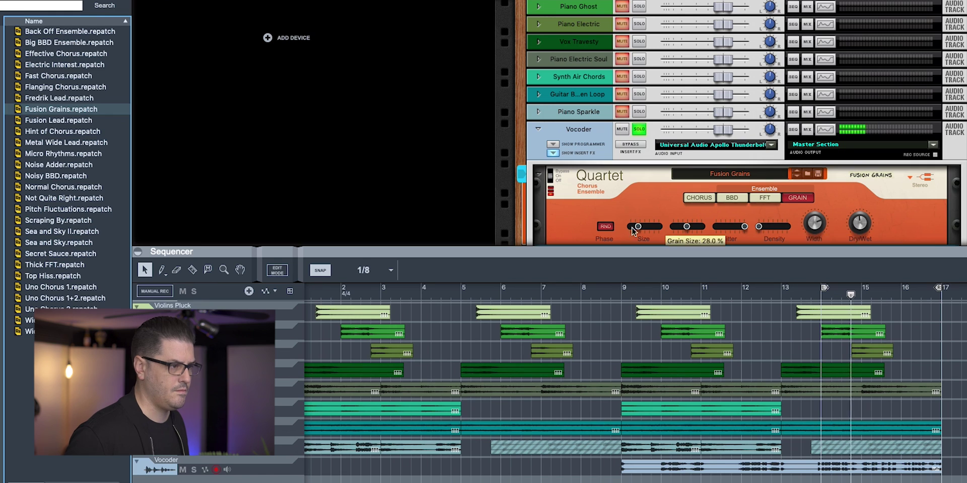
- Set grain size to 44%, jitter slightly lower, width about 30%, then load Fusion Lead
{"action": "left_click_drag", "start_coordinate": [639, 227], "coordinate": [694, 229]}
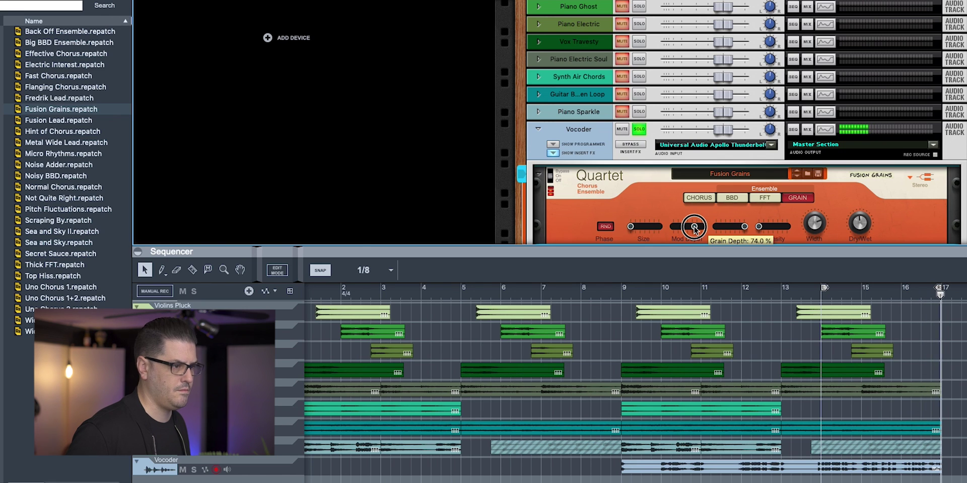
{"action": "mouse_move", "coordinate": [741, 226]}
{"action": "left_mouse_down"}
{"action": "mouse_move", "coordinate": [729, 227]}
{"action": "mouse_move", "coordinate": [740, 227]}
{"action": "left_mouse_up"}
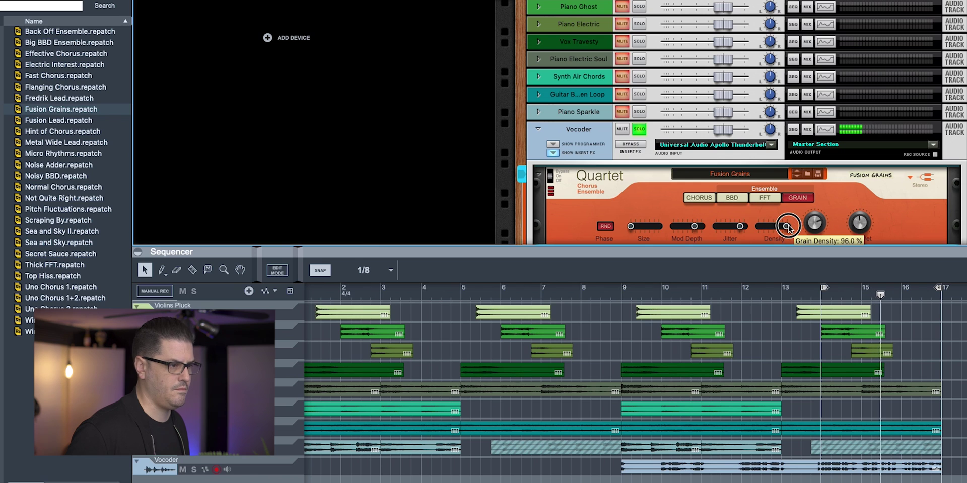
{"action": "left_click_drag", "start_coordinate": [815, 224], "coordinate": [807, 183]}
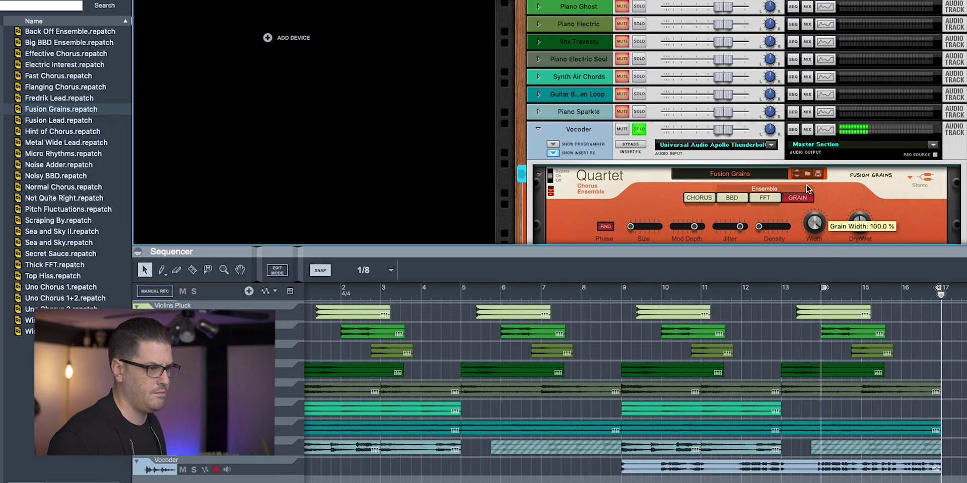
{"action": "double_click", "coordinate": [58, 120]}
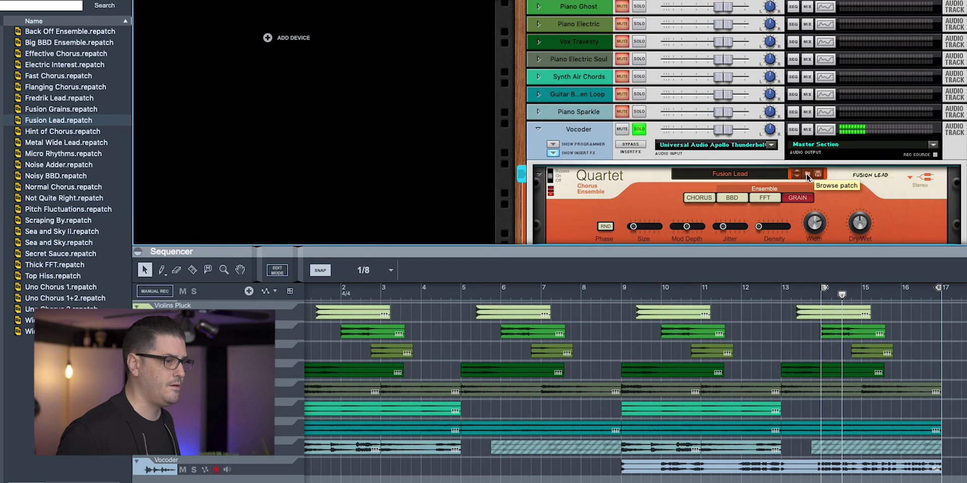
- Audition patches from Hint of Chorus through Micro Rhythms and Normal Chorus down to Sea and Sky II
{"action": "left_click", "coordinate": [82, 132]}
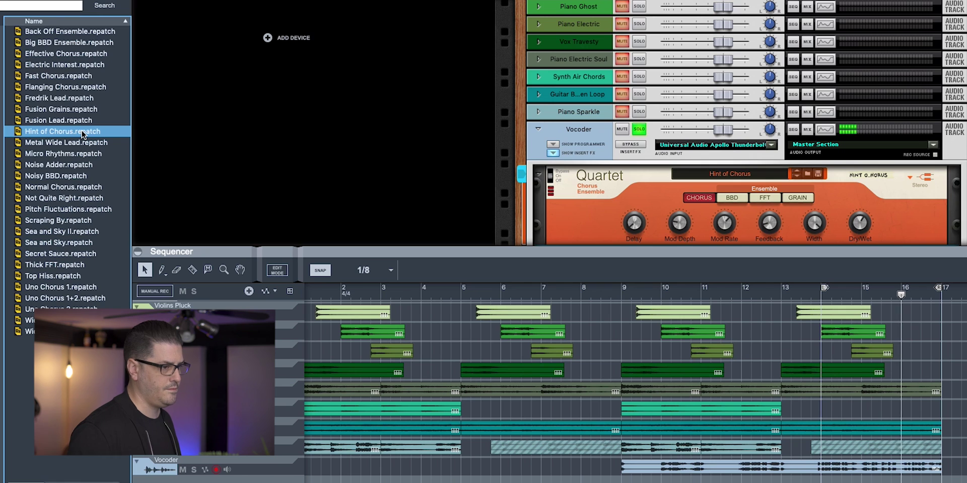
{"action": "key", "text": "Down"}
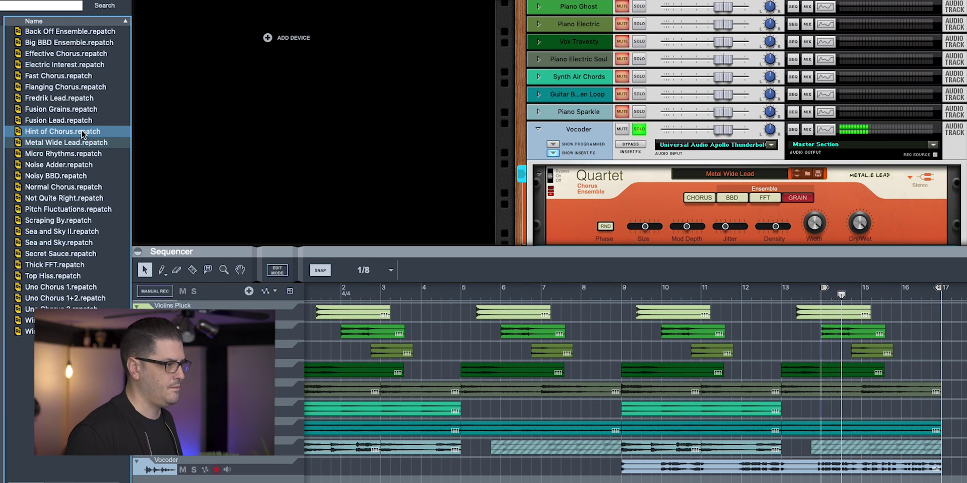
{"action": "key", "text": "Down"}
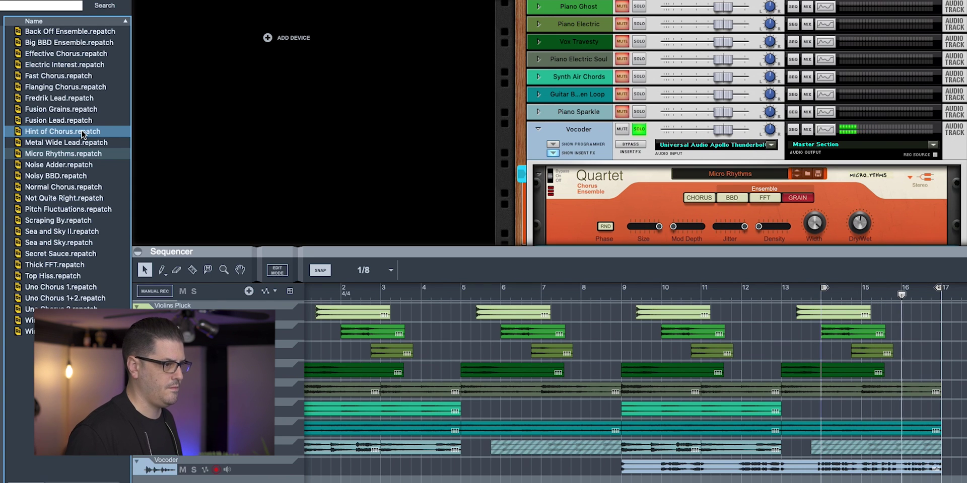
{"action": "key", "text": "Down"}
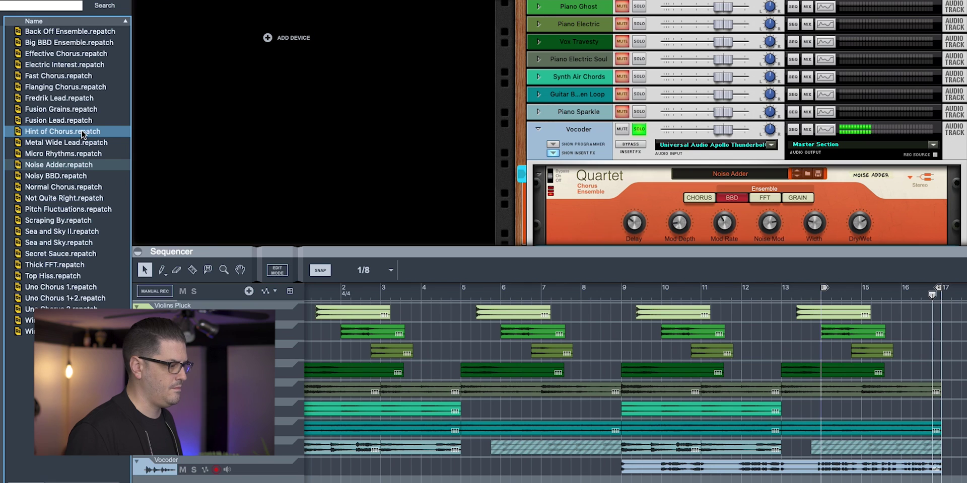
{"action": "key", "text": "Down"}
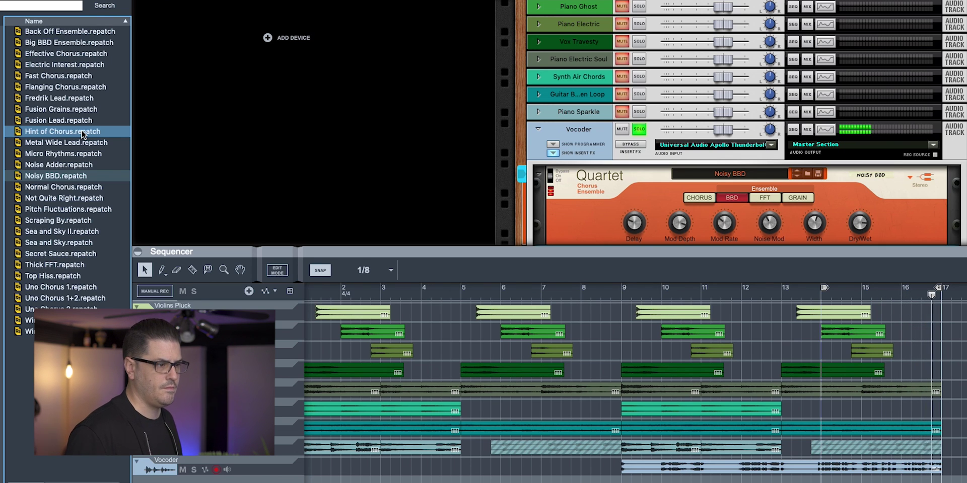
{"action": "key", "text": "Down"}
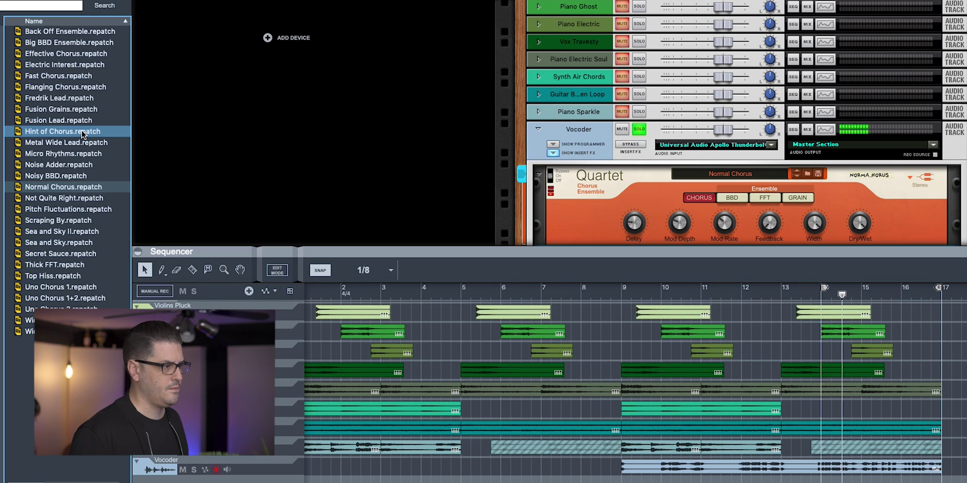
{"action": "key", "text": "Down"}
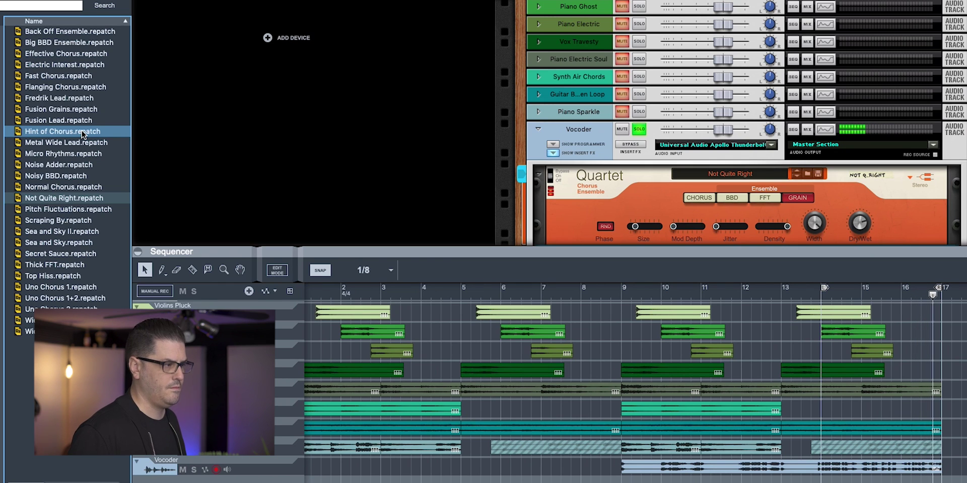
{"action": "key", "text": "Down"}
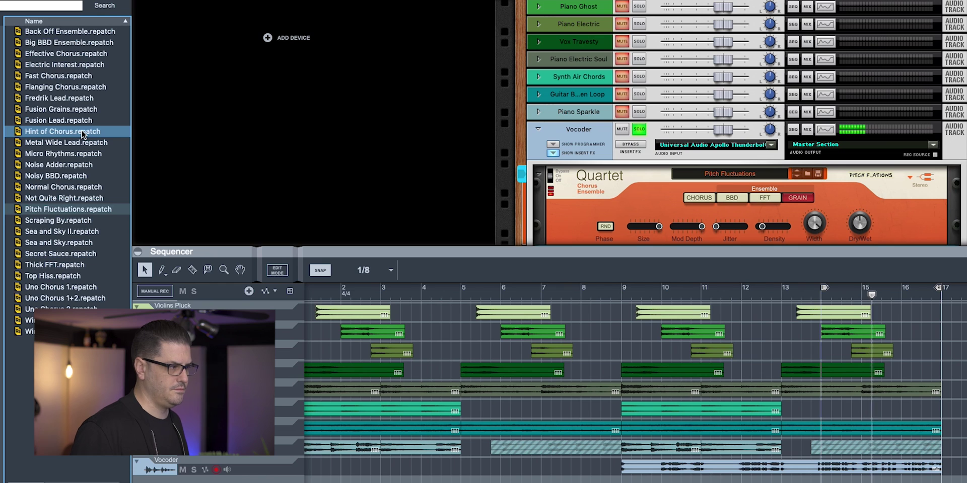
{"action": "key", "text": "Down"}
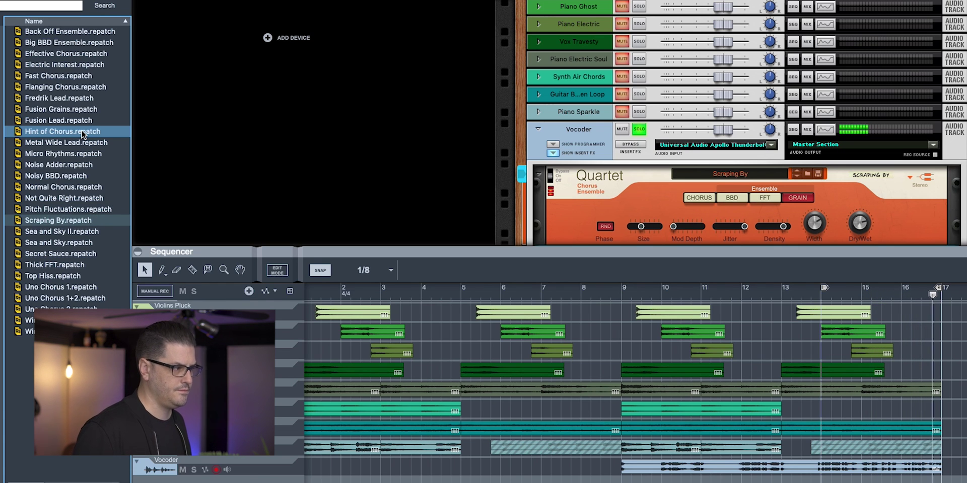
{"action": "key", "text": "Down"}
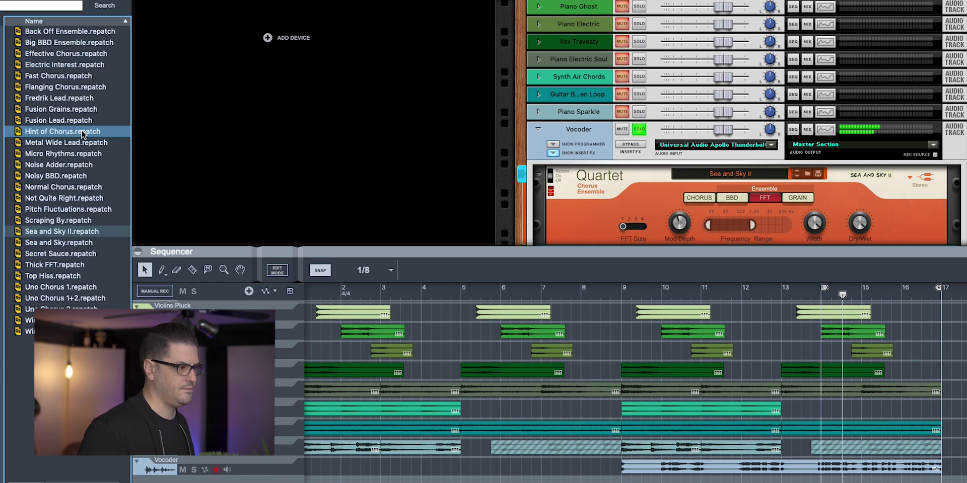
- Compare the Big BBD Ensemble and Secret Sauce patches, then reload Sea and Sky II
{"action": "left_click", "coordinate": [49, 45]}
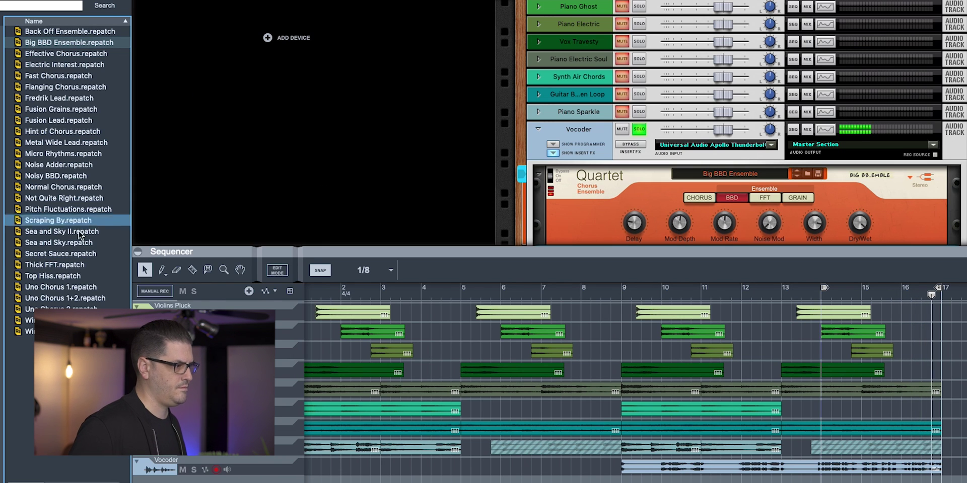
{"action": "left_click", "coordinate": [47, 253]}
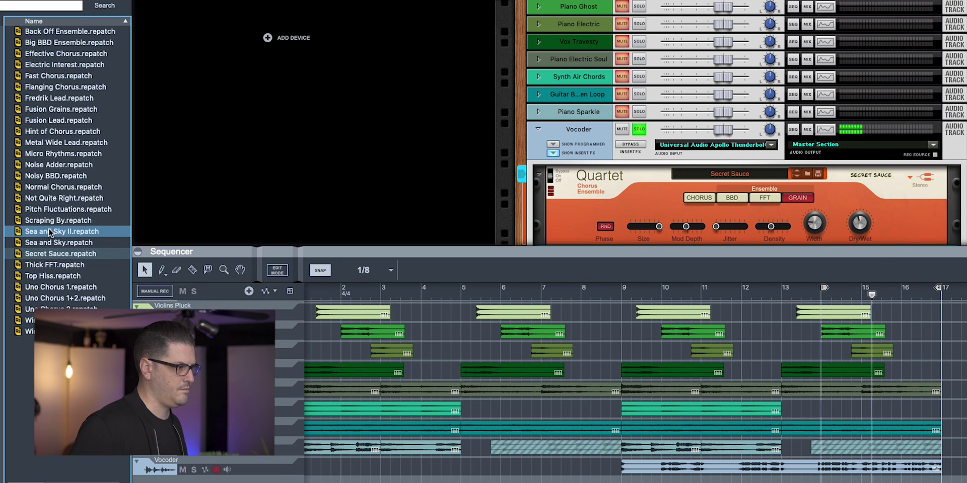
{"action": "left_click", "coordinate": [44, 232]}
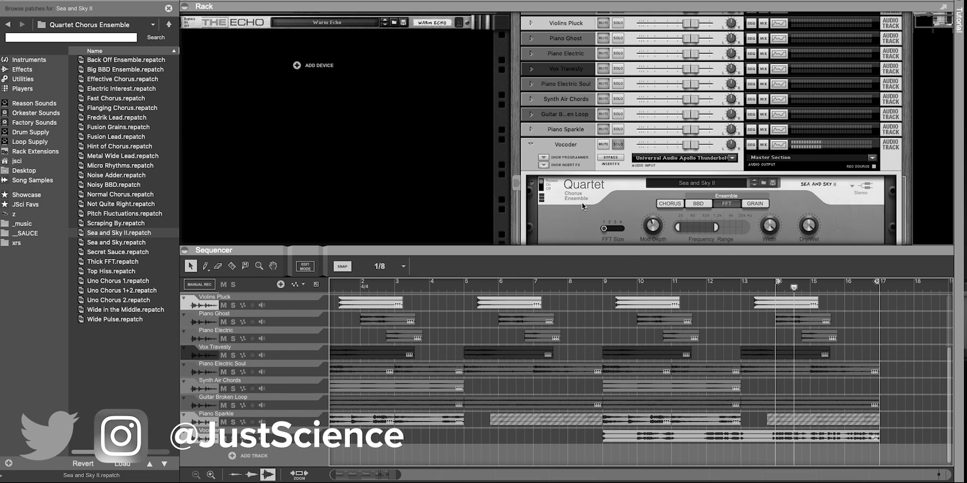
- Switch the Quartet on, widen the frequency range's upper end and adjust the FFT size
{"action": "left_click", "coordinate": [541, 185]}
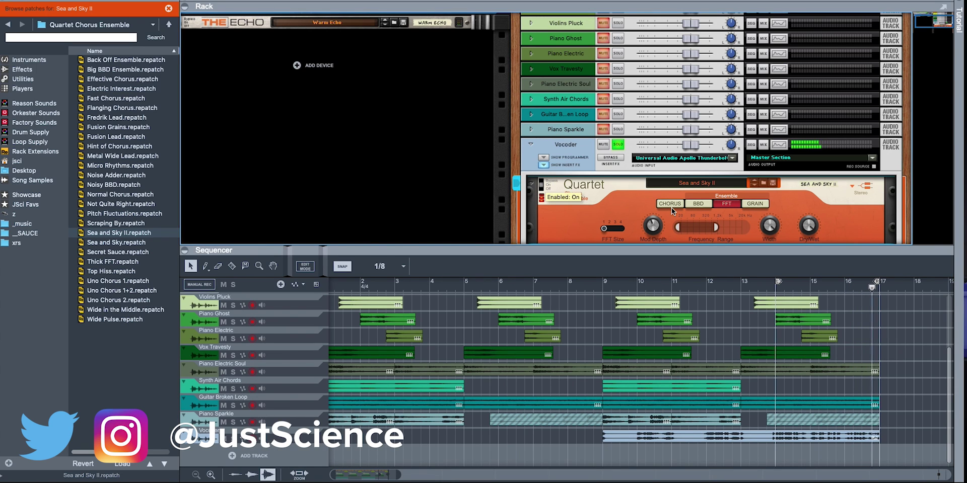
{"action": "left_click_drag", "start_coordinate": [715, 227], "coordinate": [683, 226]}
{"action": "mouse_move", "coordinate": [605, 231]}
{"action": "left_mouse_down"}
{"action": "mouse_move", "coordinate": [626, 230]}
{"action": "mouse_move", "coordinate": [610, 231]}
{"action": "left_mouse_up"}
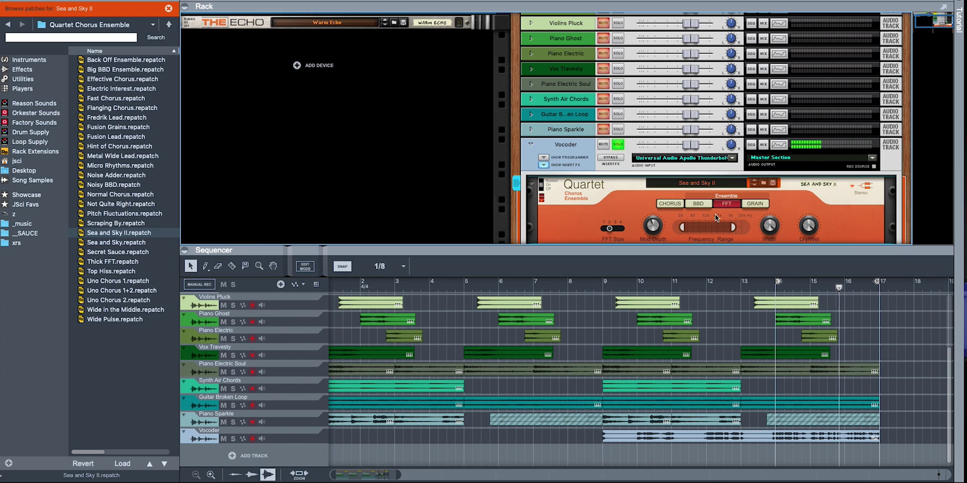
- Bypass the Quartet to compare against the dry sound, then switch it back on
{"action": "left_click", "coordinate": [539, 179]}
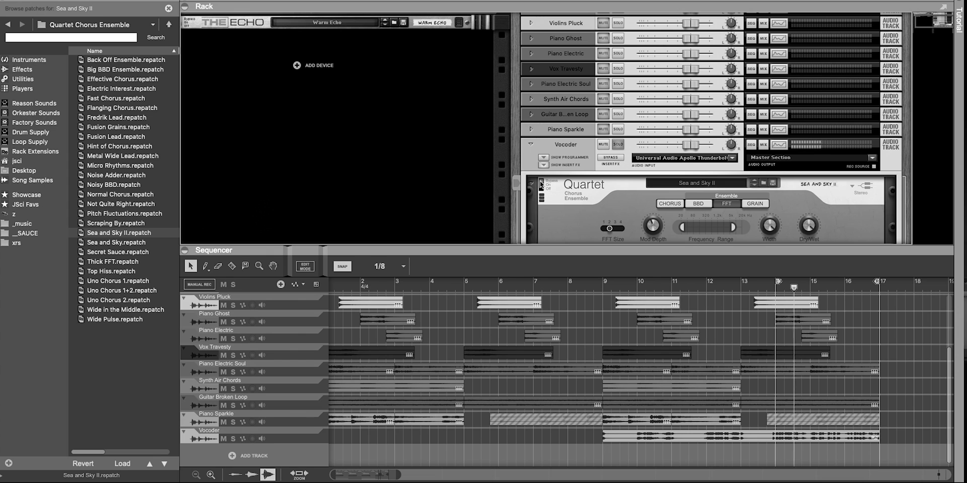
{"action": "left_click", "coordinate": [540, 185]}
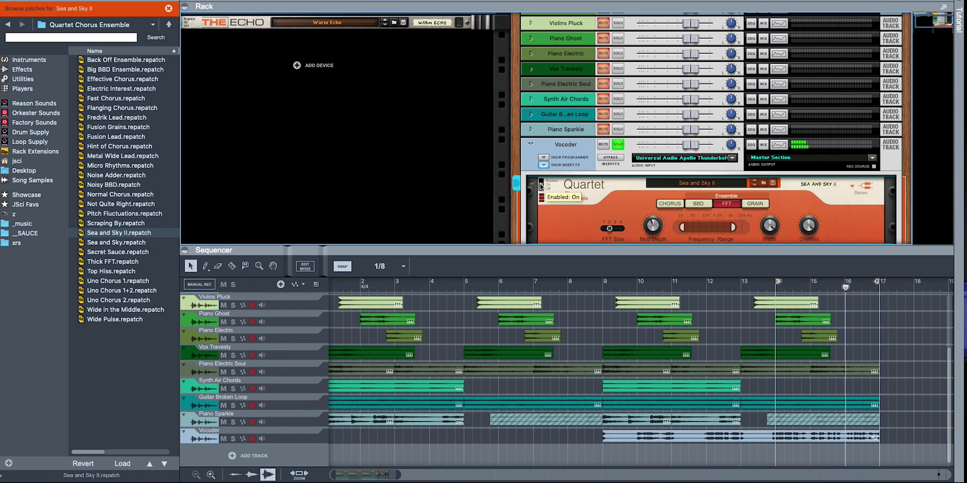
{"action": "scroll", "coordinate": [534, 185], "scroll_direction": "down", "scroll_amount": 2}
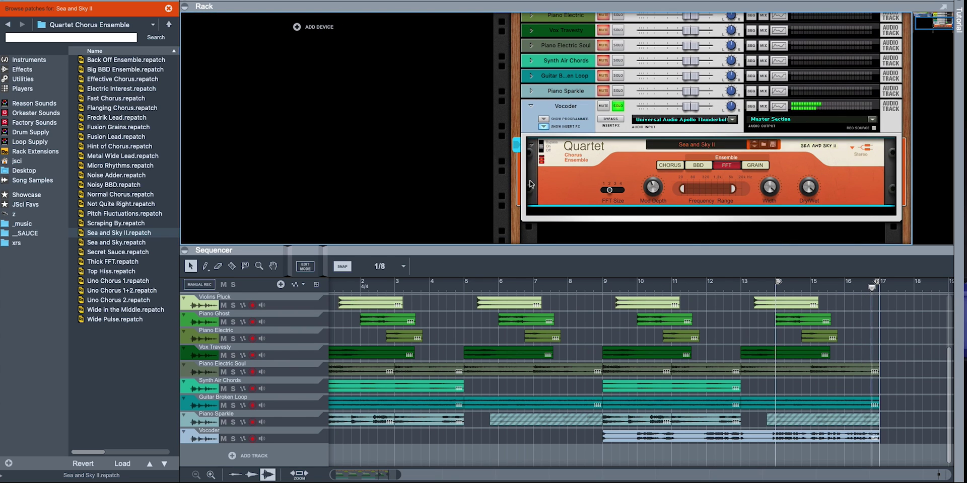